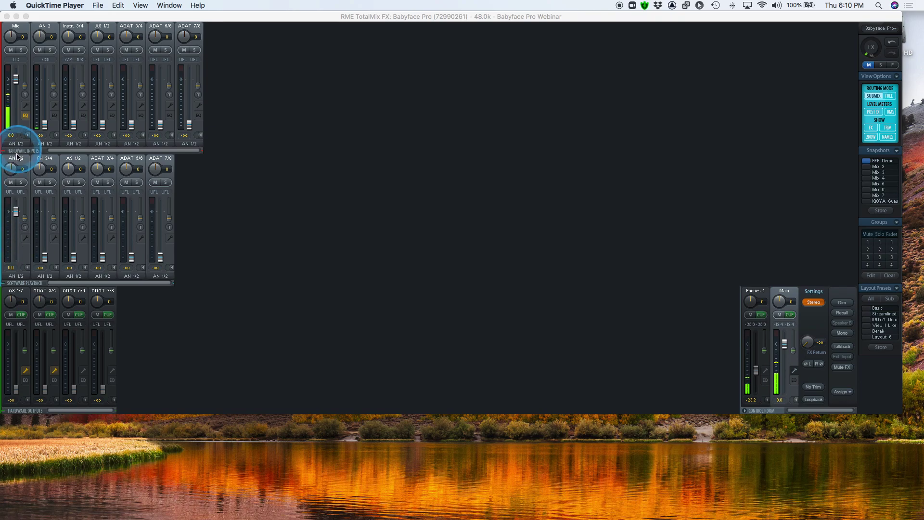
Step: Inspect the Mic channel's gain, phantom settings and EQ, then close the EQ
left_click(25, 99)
left_click(26, 107)
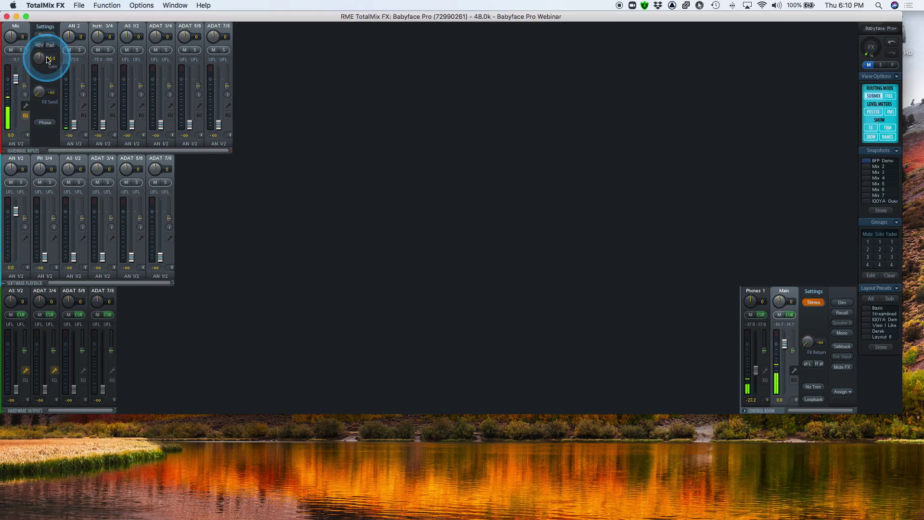
left_click(25, 116)
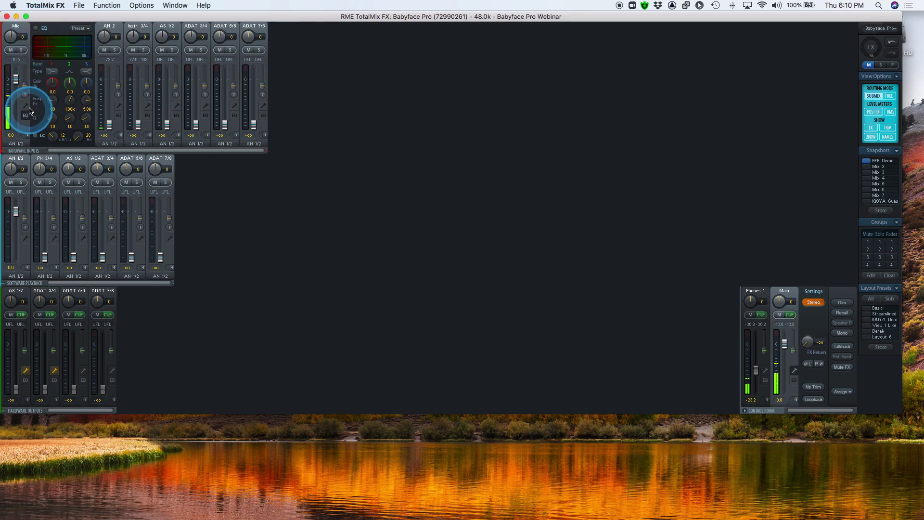
left_click(26, 116)
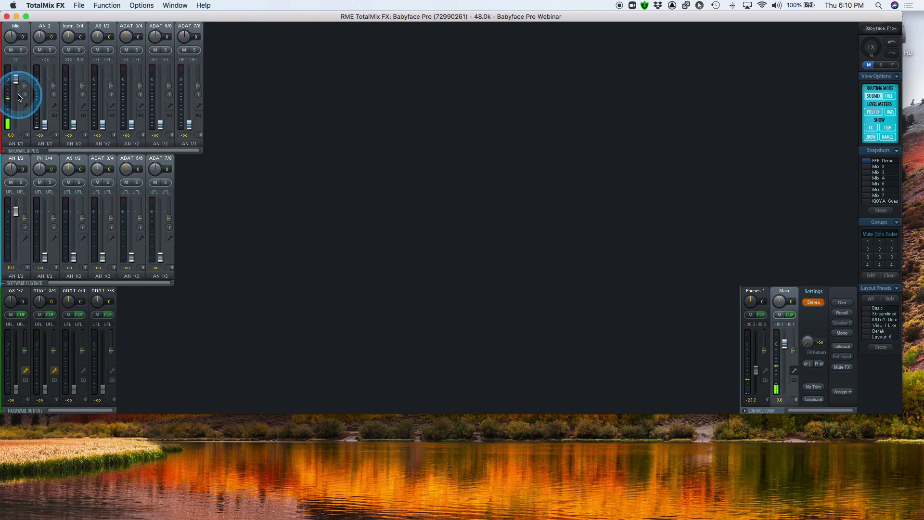
Step: Select the Phones 1 submix in Control Room and raise its headphone level
left_click(754, 291)
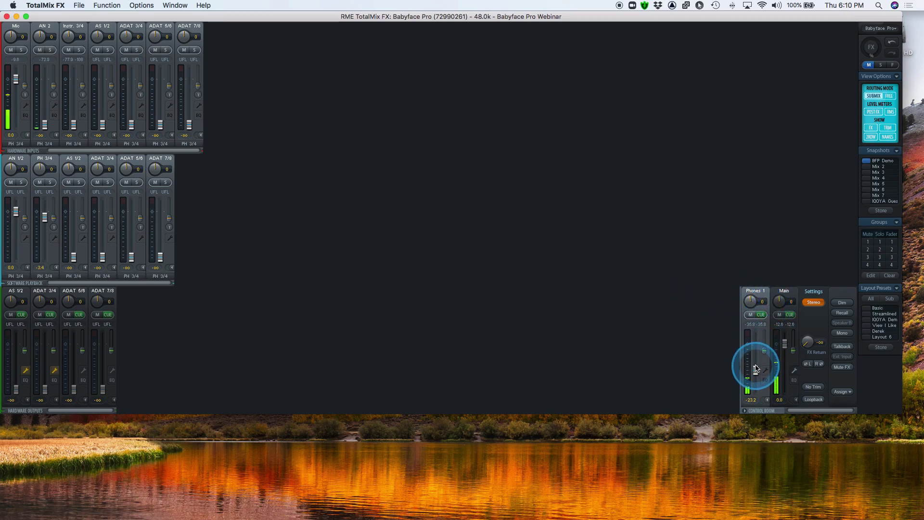
left_click_drag(753, 377, 755, 362)
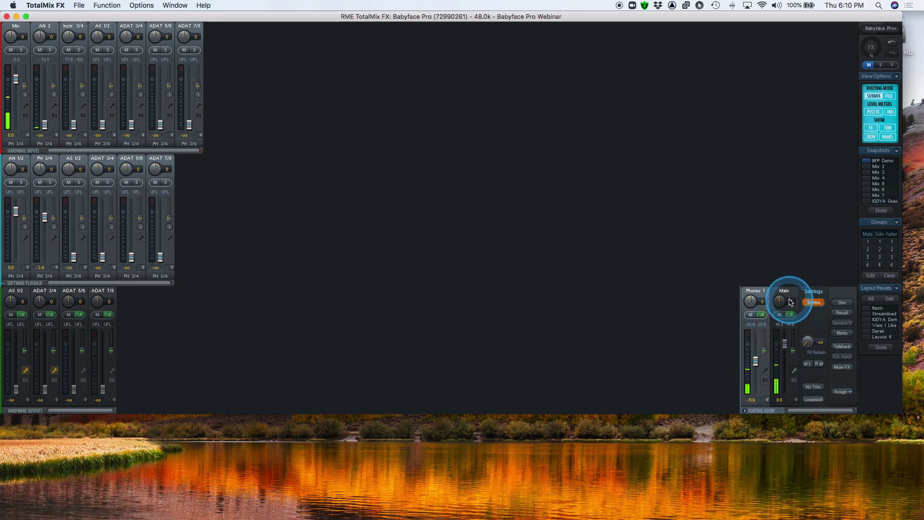
left_click(558, 509)
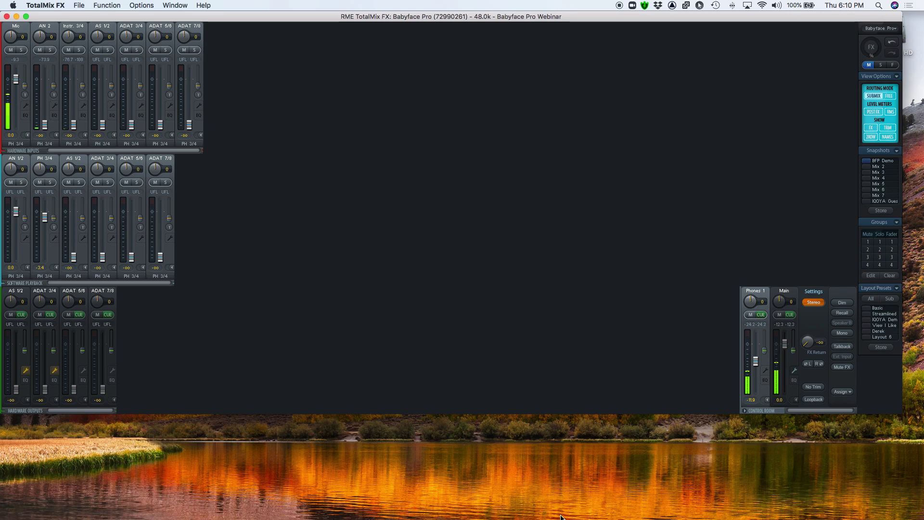
left_click(355, 418)
Step: Reopen the Mic channel's settings panel and close it again
left_click(23, 97)
left_click(26, 105)
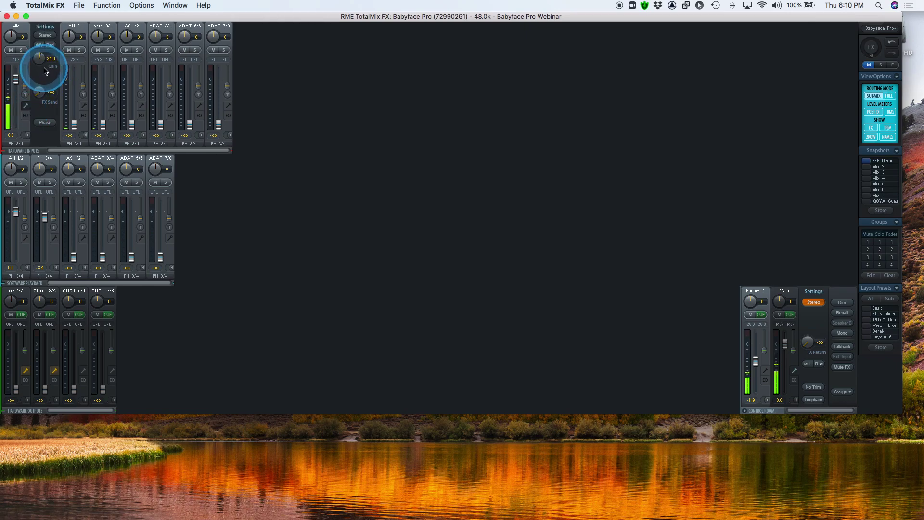
left_click(28, 107)
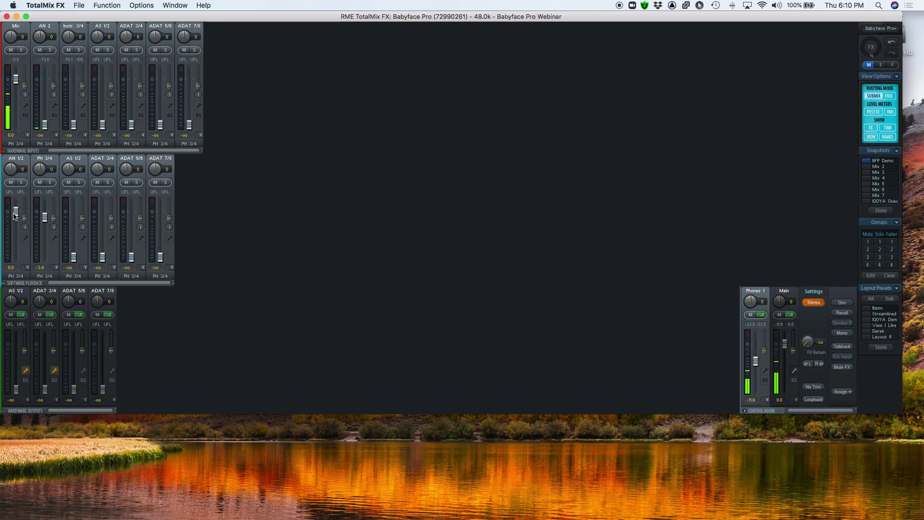
Step: Switch to the Zoom meeting and choose Babyface Pro as the speaker
key("super+Tab")
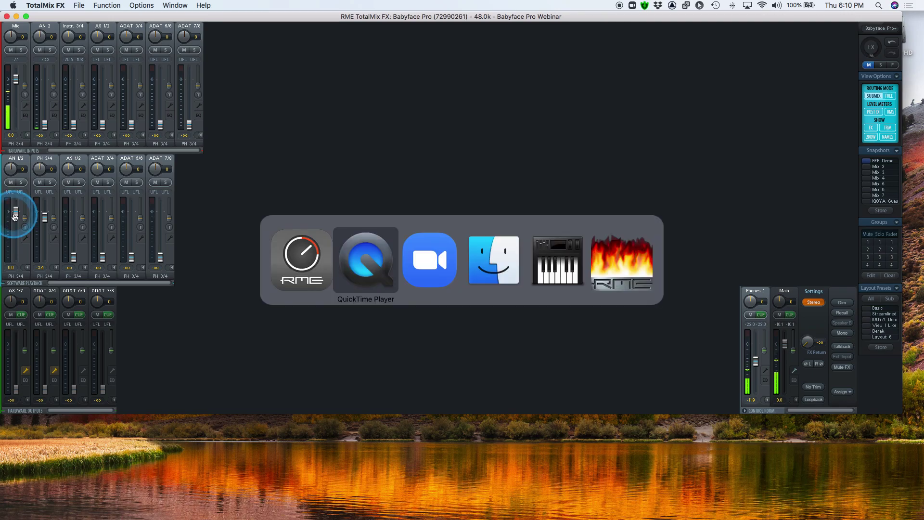
key("super+Tab")
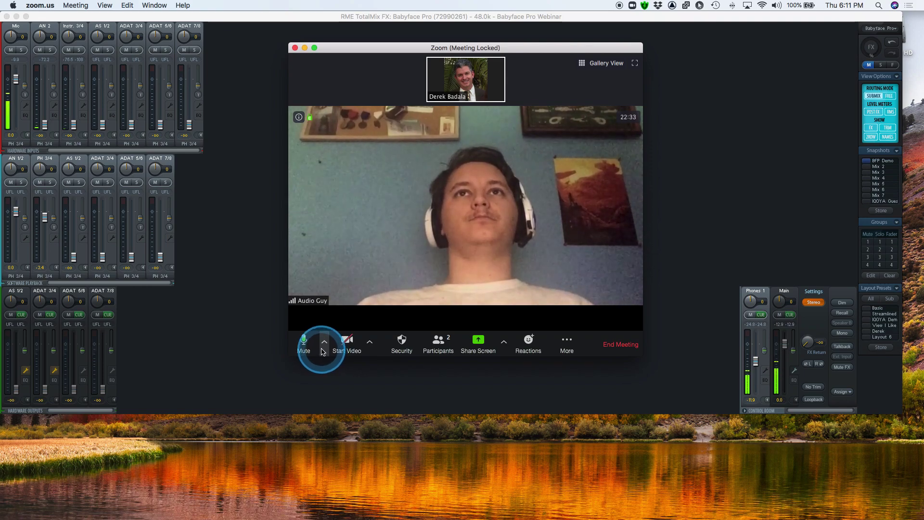
left_click(322, 352)
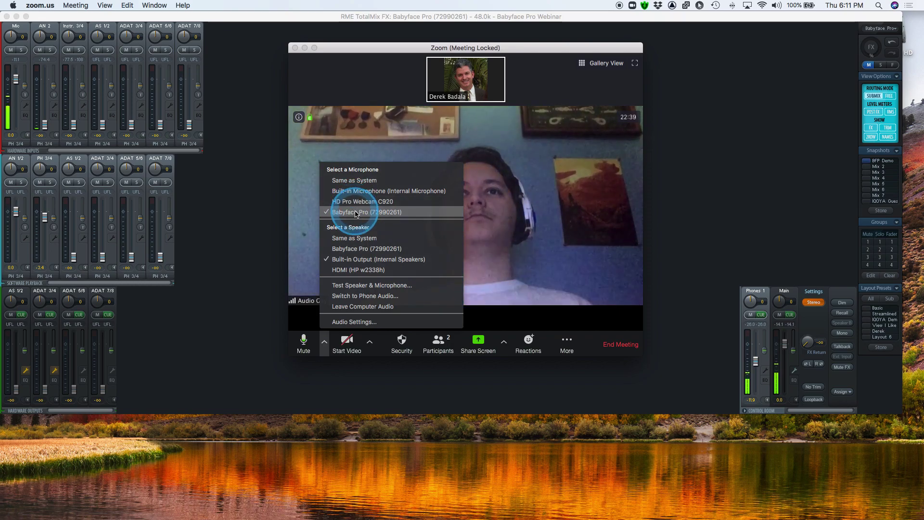
left_click(352, 229)
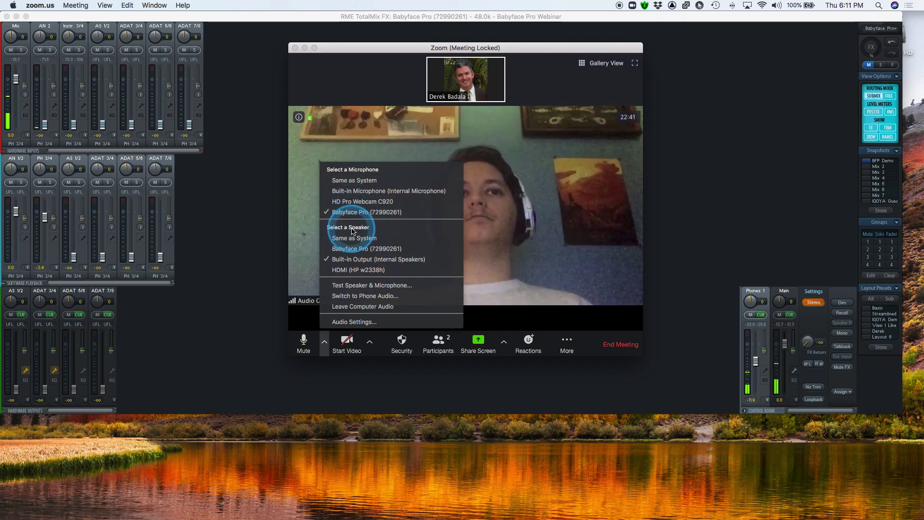
left_click(351, 260)
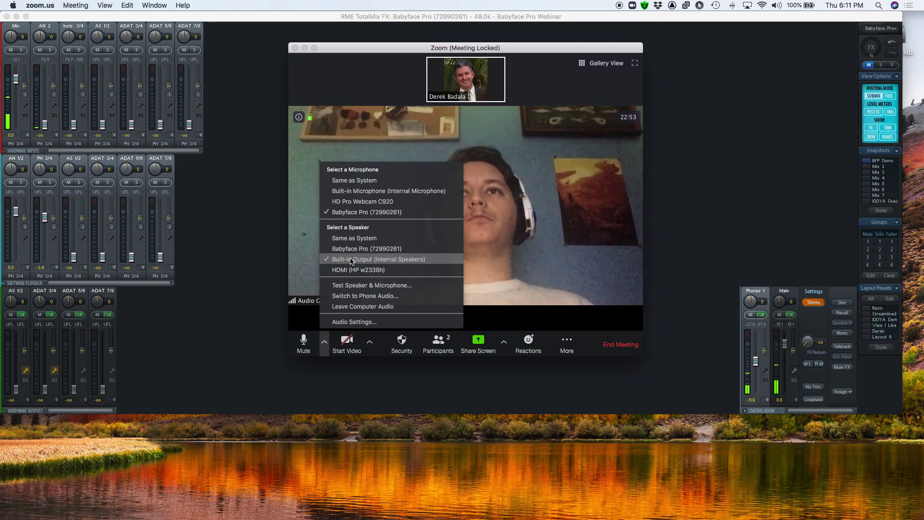
left_click(349, 249)
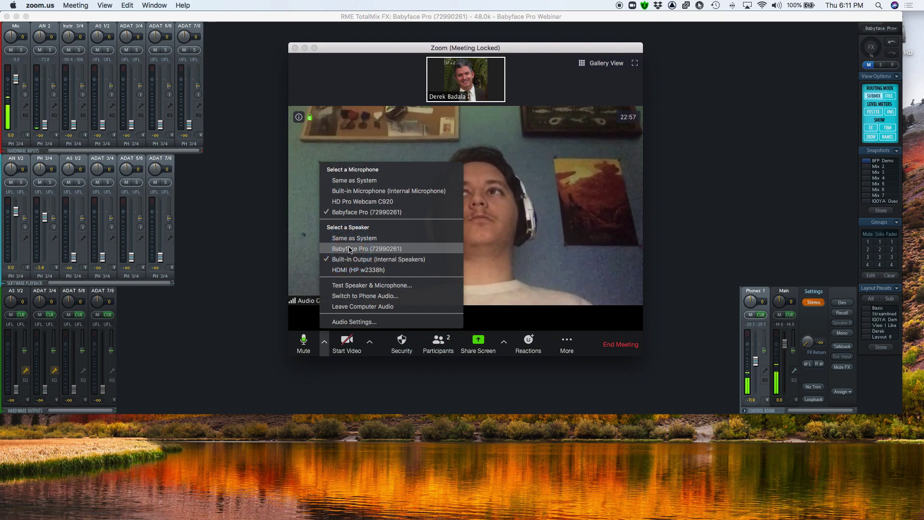
left_click(350, 249)
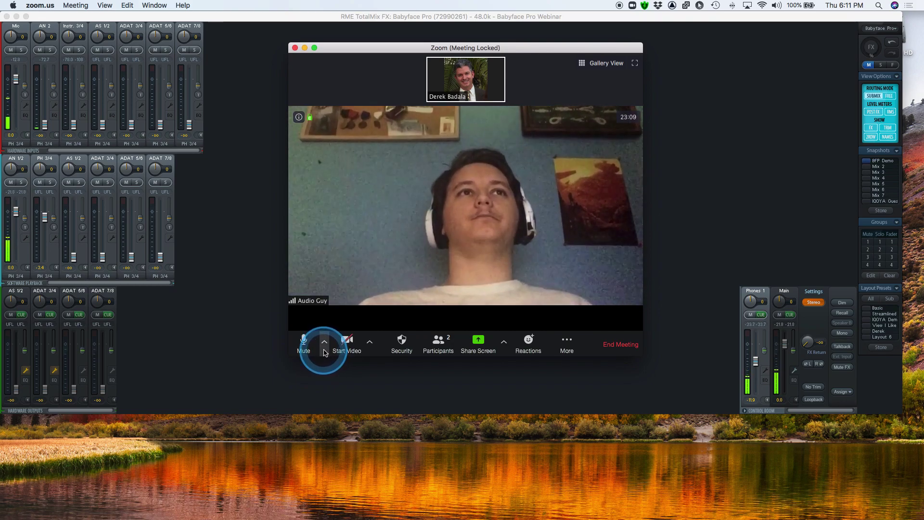
Step: Bring TotalMix FX in front of the Zoom meeting window
left_click(239, 83)
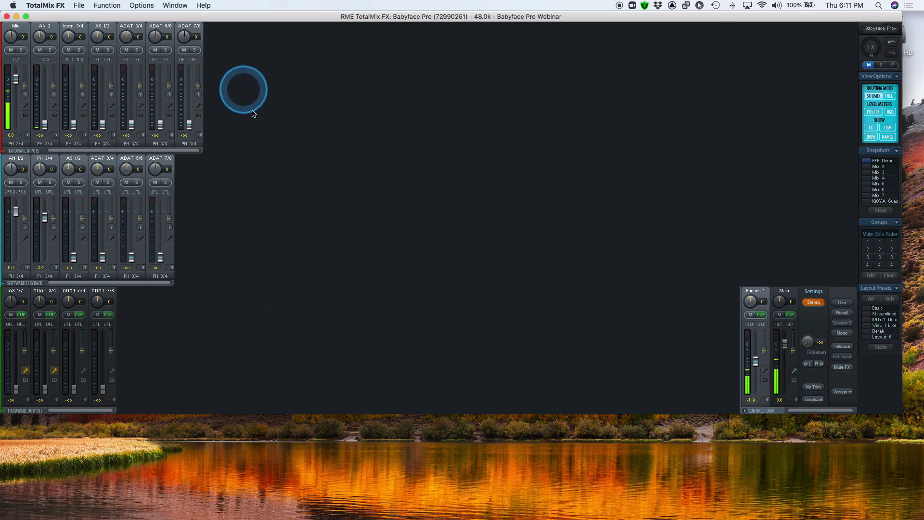
left_click(268, 140)
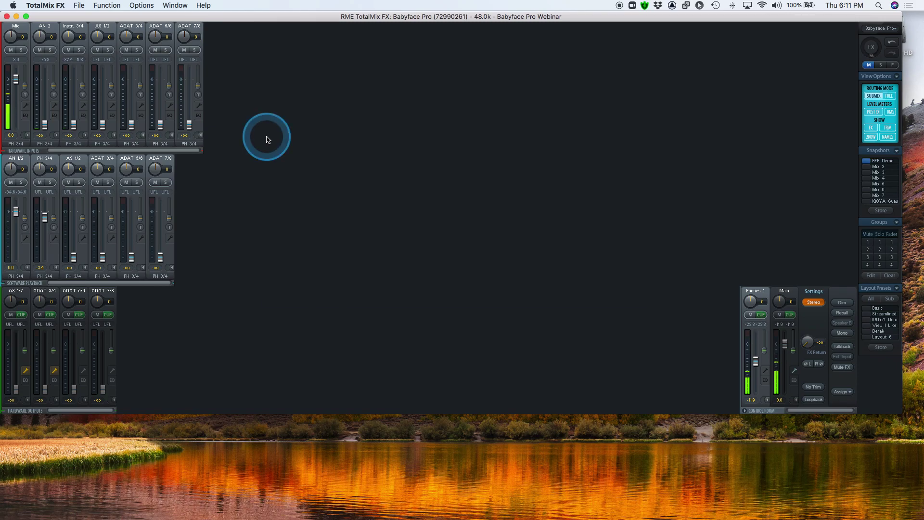
key("super+Tab")
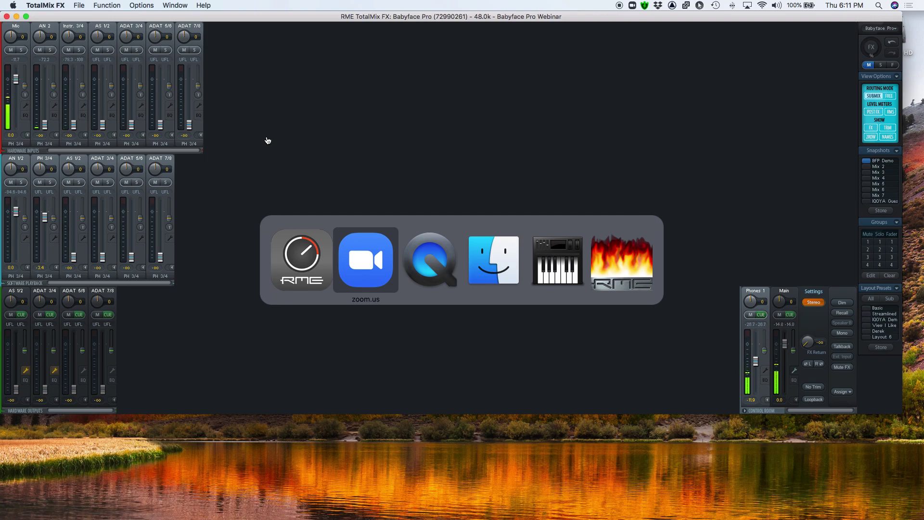
left_click(266, 137)
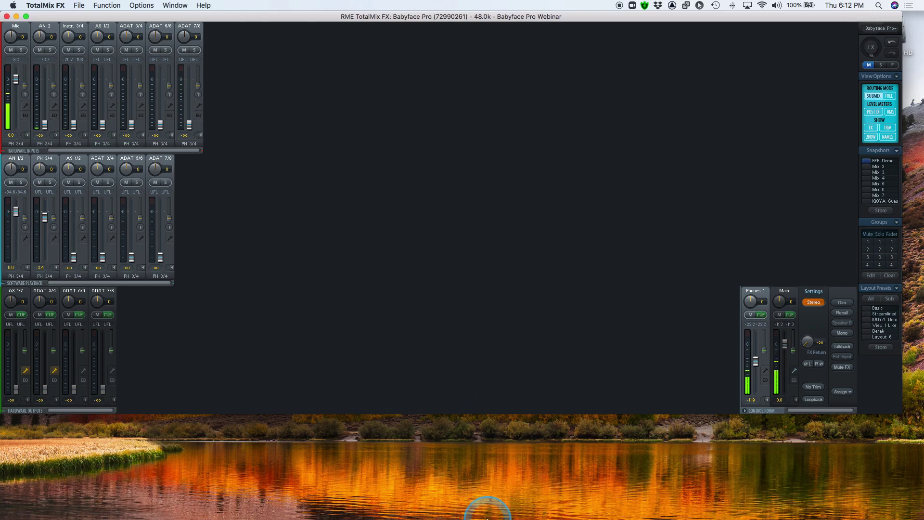
Step: Open Audio MIDI Setup, view the Babyface Pro device options, and close Audio Devices
mouse_move(493, 511)
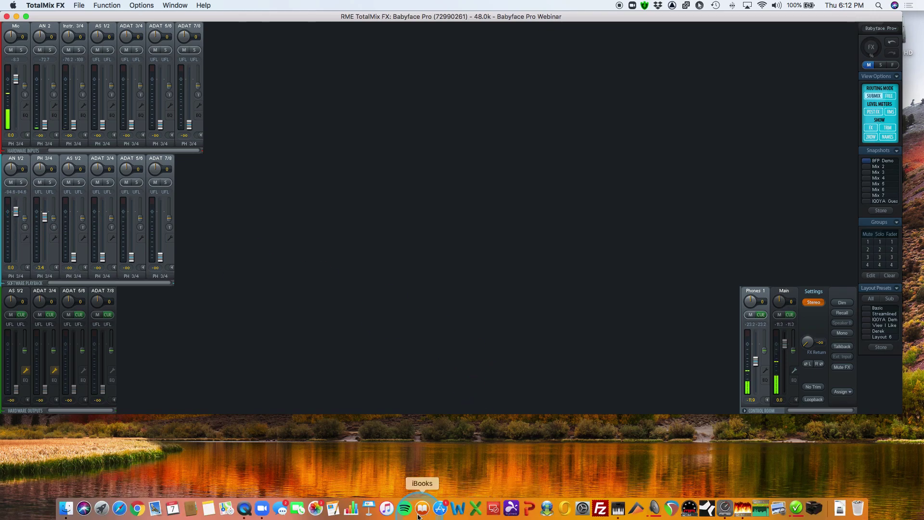
left_click(618, 509)
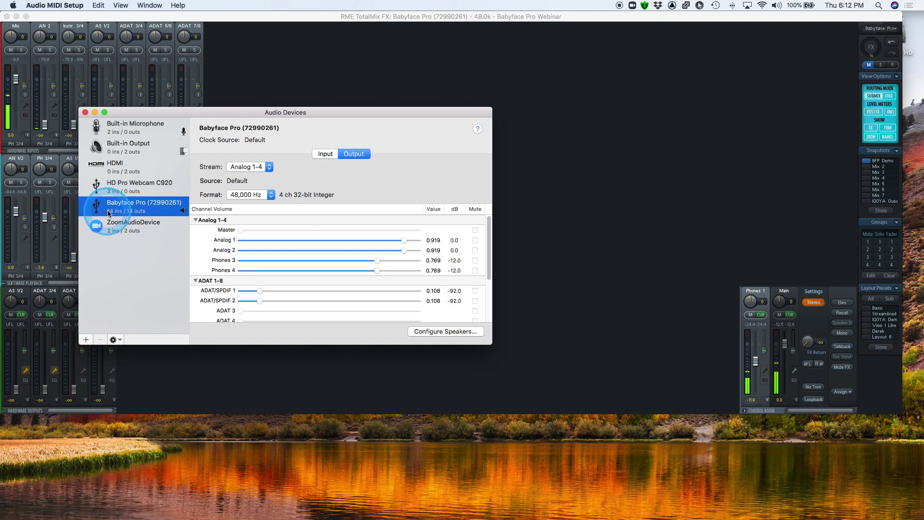
right_click(129, 211)
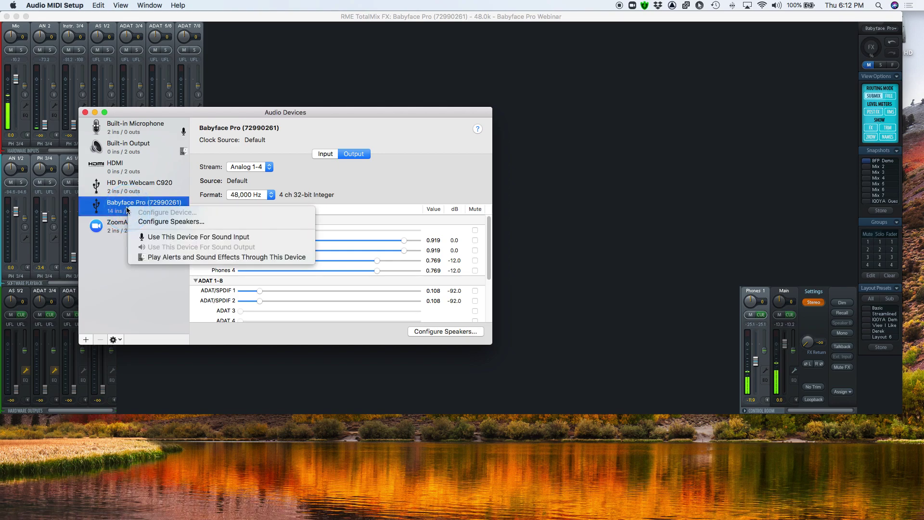
left_click(119, 208)
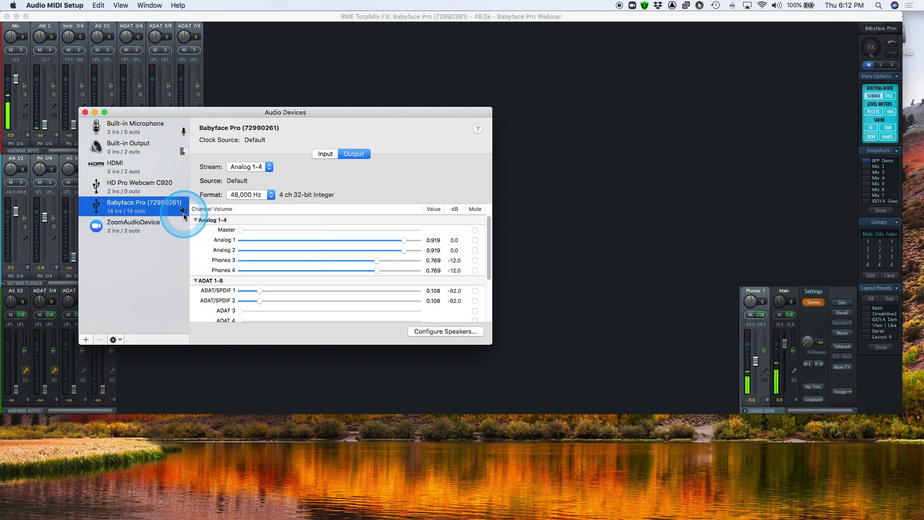
left_click(86, 112)
Step: Adjust the TotalMix FX mixer, leaving the PH 3/4 playback fader at -2.4 dB
left_click(466, 236)
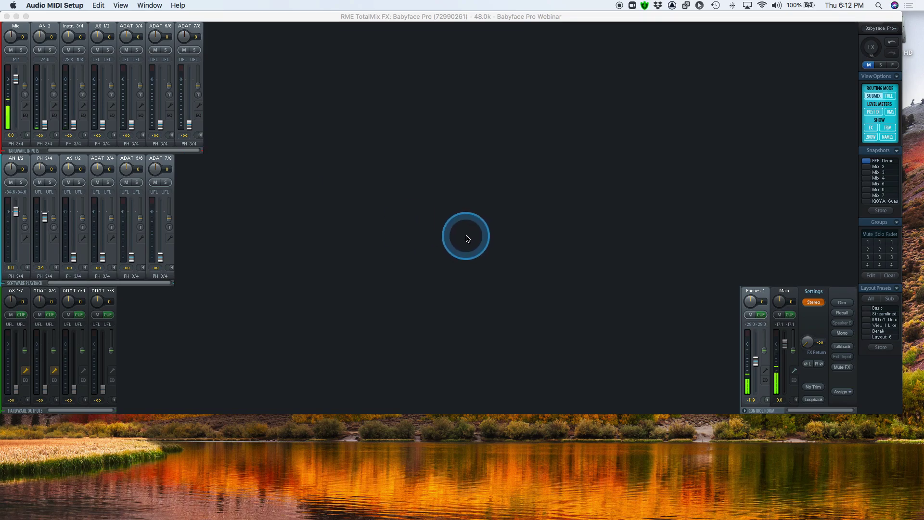
left_click(465, 235)
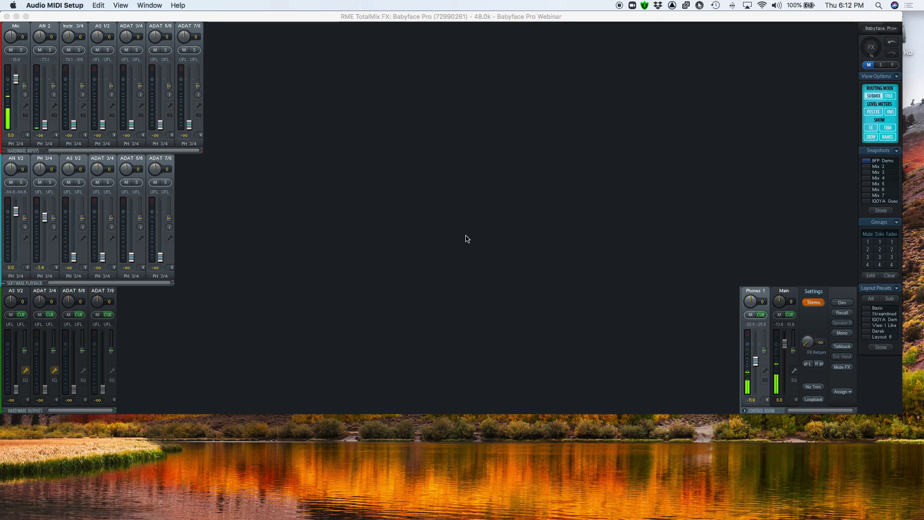
left_click(461, 234)
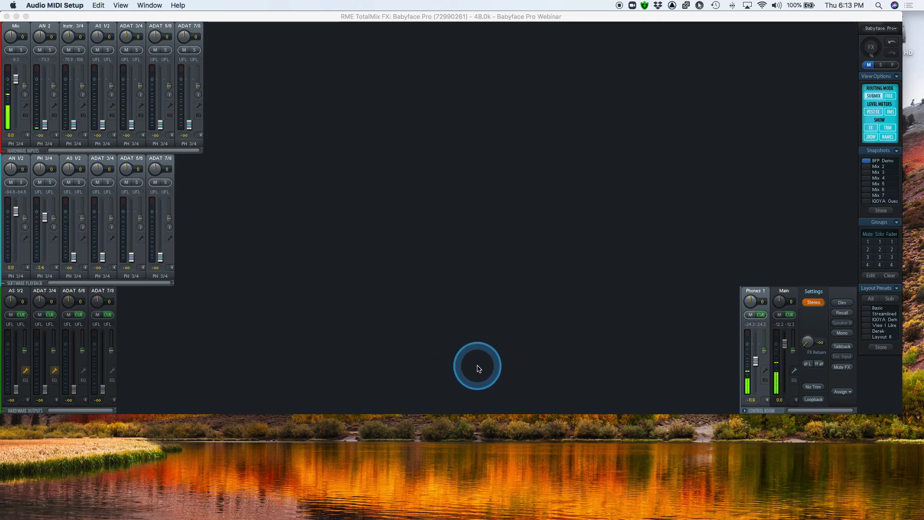
Step: Set Zoom's speaker to Built-in Output (Internal Speakers) and return to TotalMix FX
key("super+Tab")
key("super+Tab")
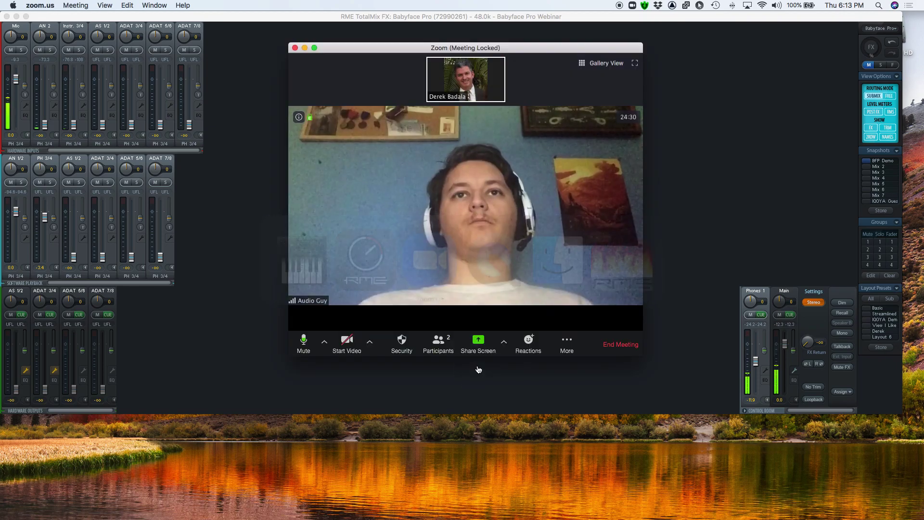
left_click(325, 343)
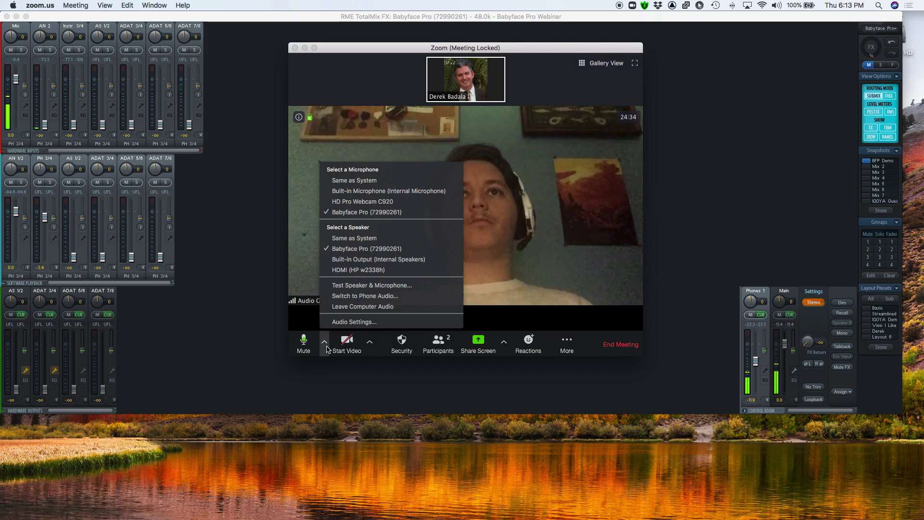
left_click(366, 259)
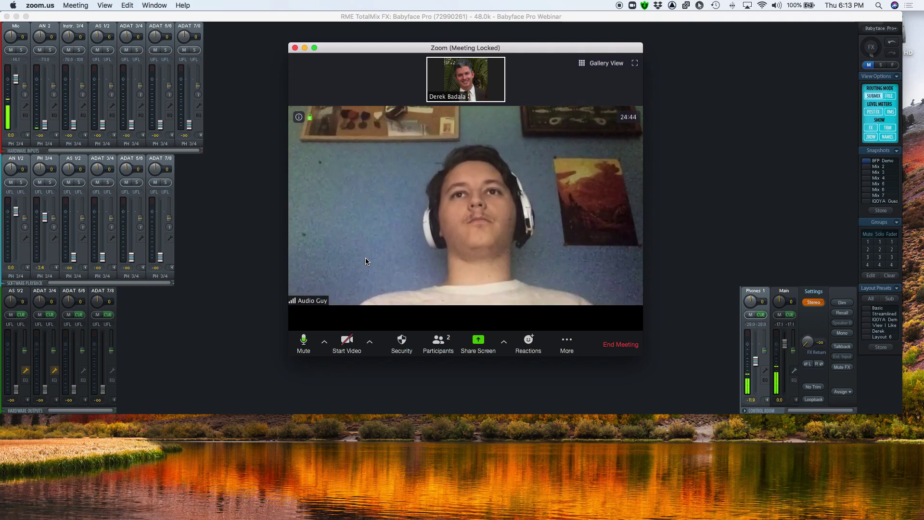
left_click(370, 262)
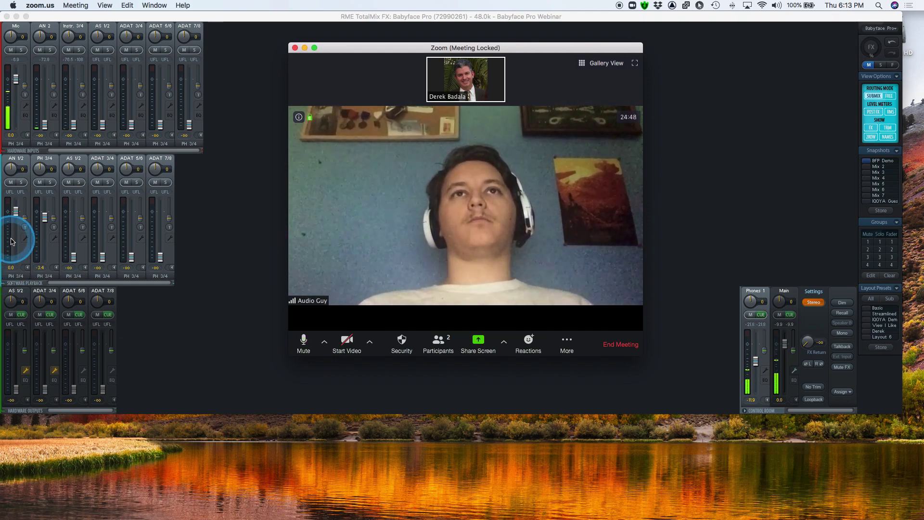
left_click(247, 142)
mouse_move(245, 507)
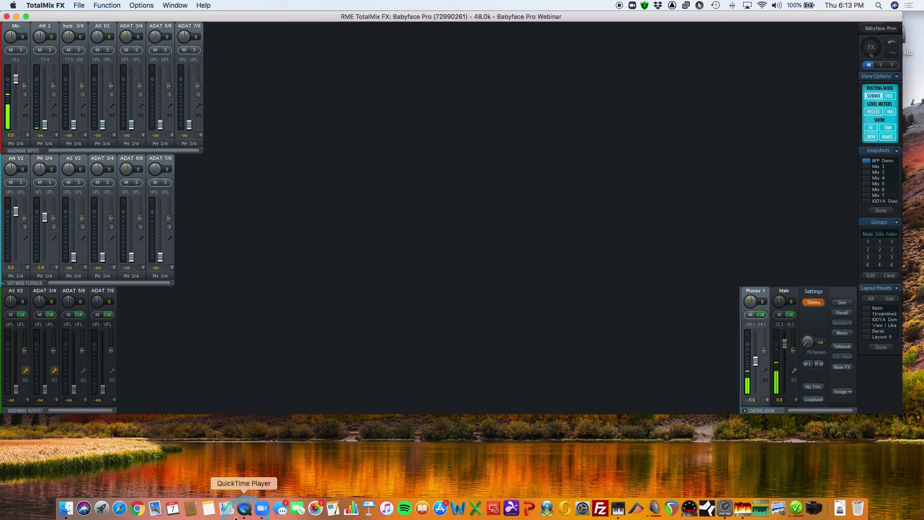
Step: Play the Soul Side of Town album in iTunes, then minimize iTunes
left_click(387, 508)
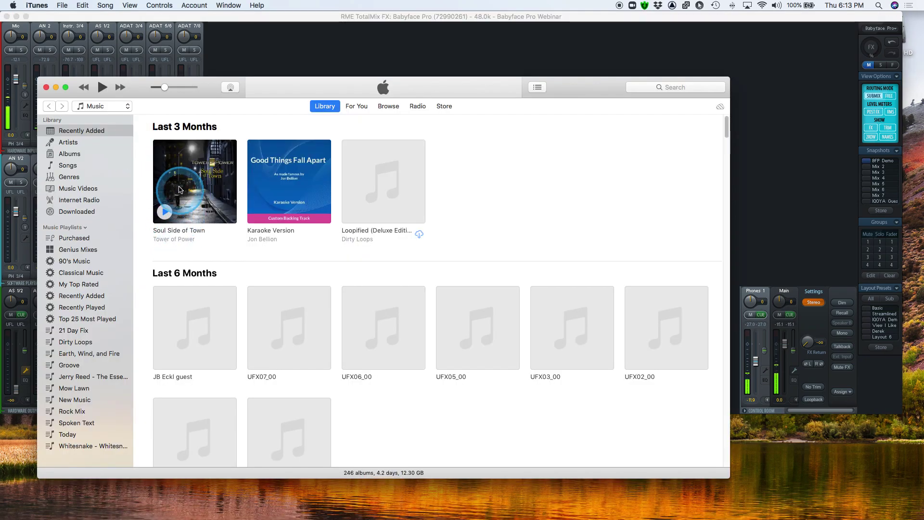
left_click(164, 211)
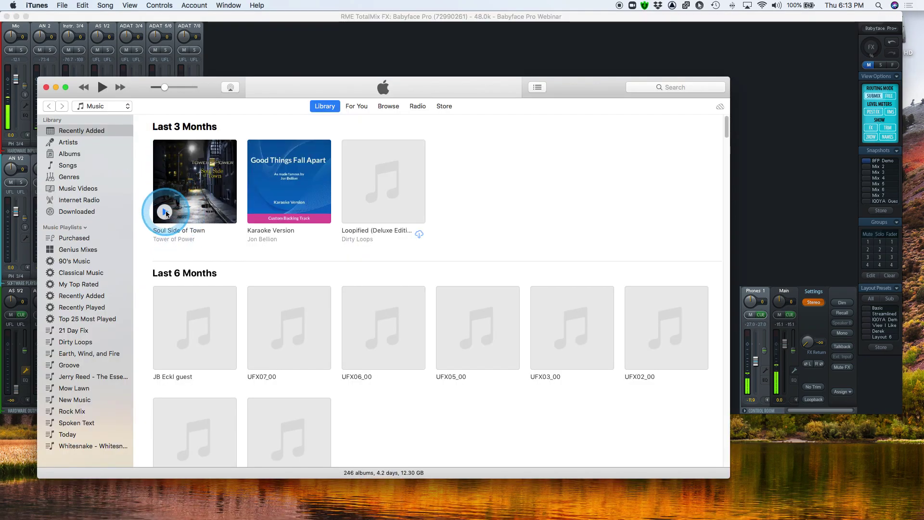
left_click(56, 86)
left_click(793, 294)
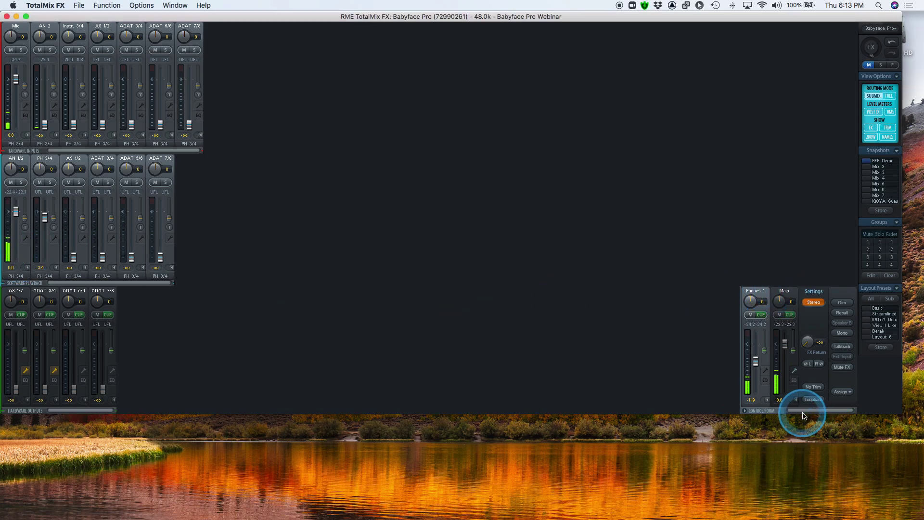
Step: Mute the AN 1/2 playback, show hardware channel names, and enable Loopback on the Main output
left_click(11, 182)
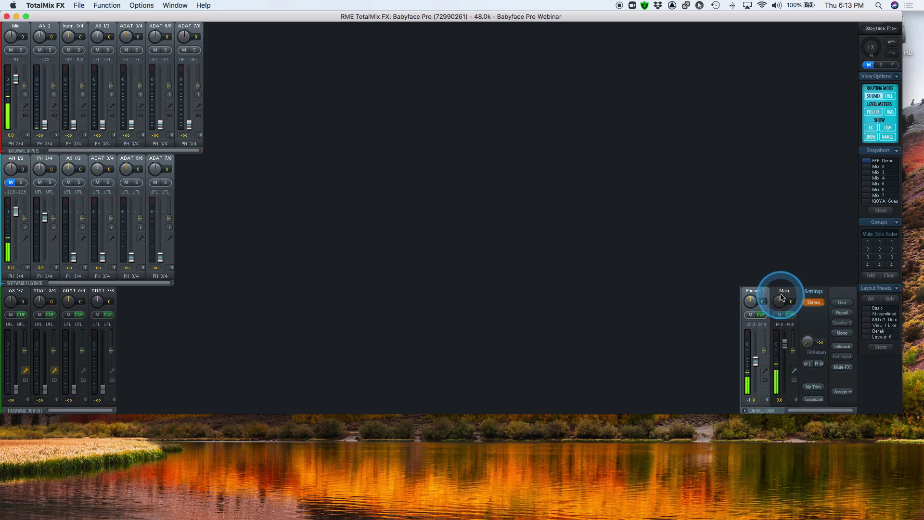
left_click(888, 136)
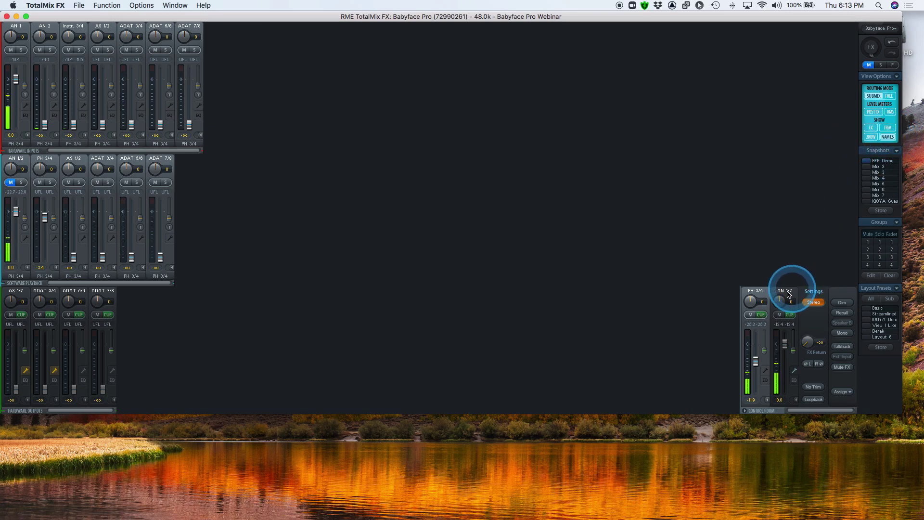
left_click(813, 399)
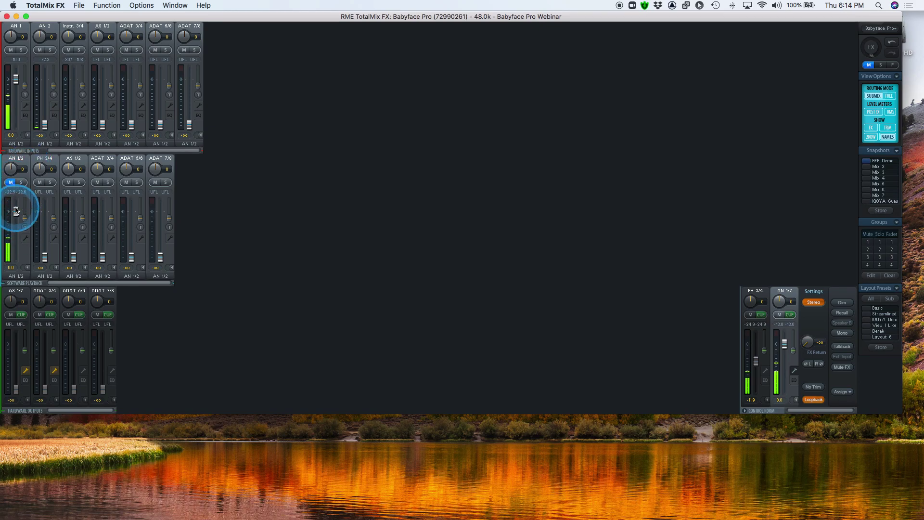
Step: Unmute the AN 1/2 playback around -7.3 dB and switch to Zoom
mouse_move(16, 211)
left_mouse_down()
mouse_move(15, 247)
mouse_move(17, 213)
left_mouse_up()
left_click(14, 185)
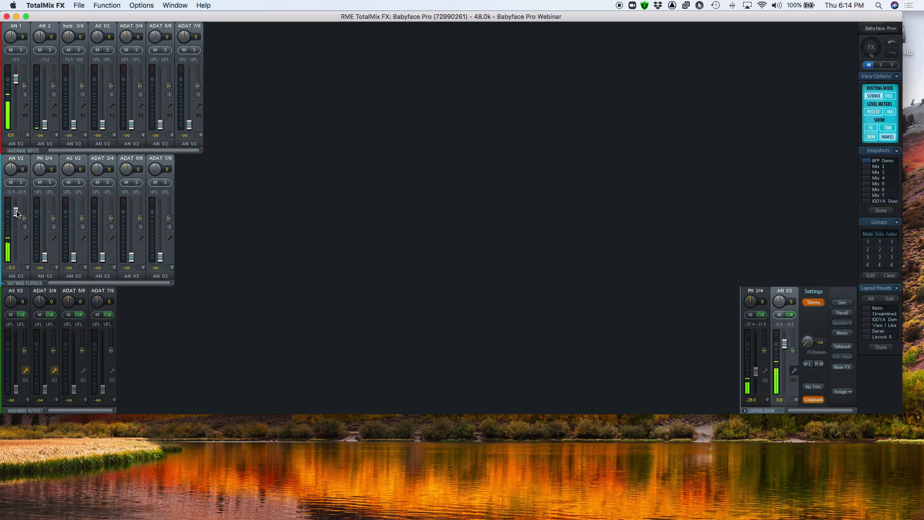
left_click(16, 211)
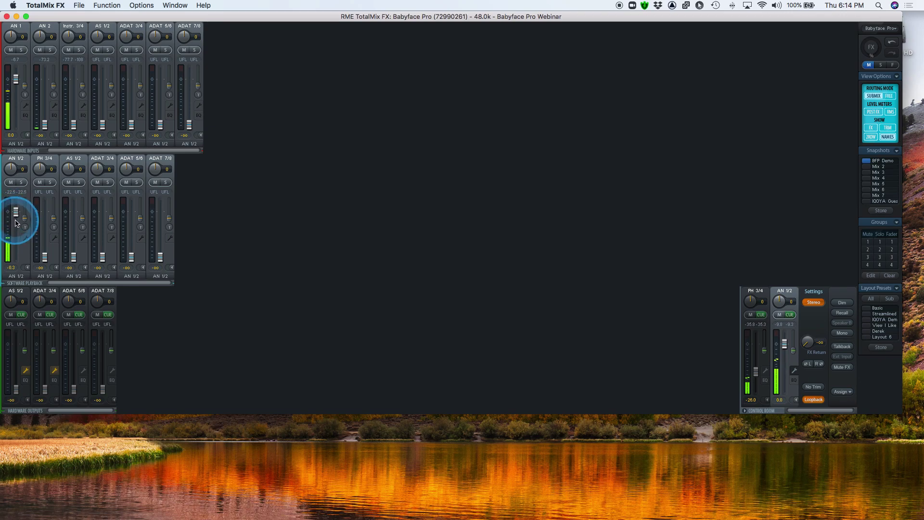
left_click(21, 82)
left_click(22, 204)
left_click(22, 230)
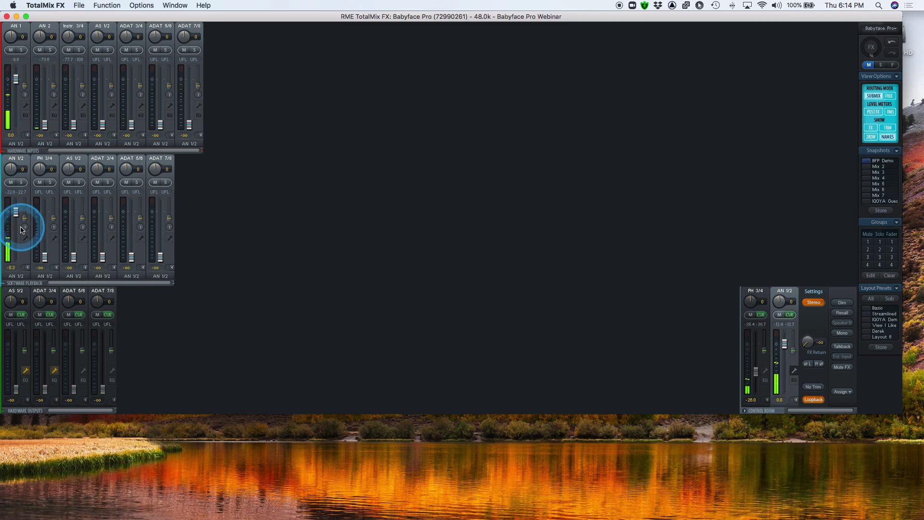
key("super+Tab")
key("super+Tab")
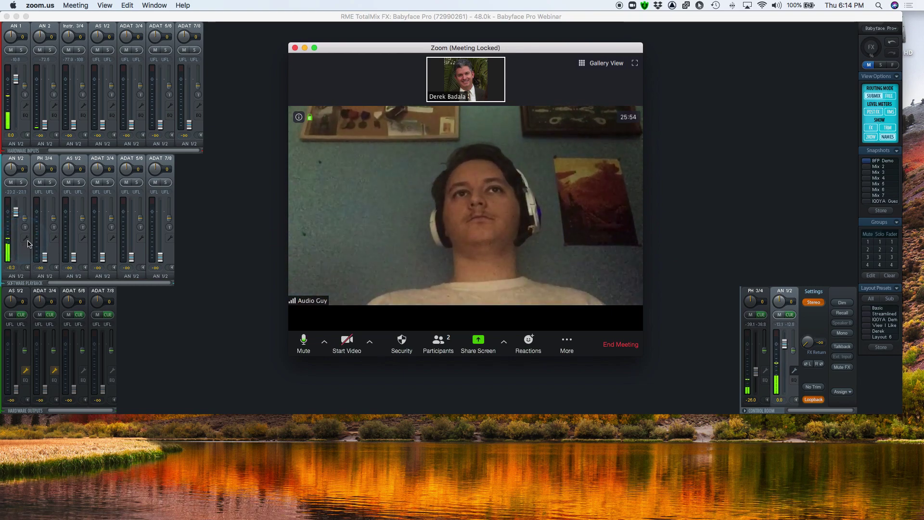
Step: Dismiss the Zoom meeting window so only TotalMix FX remains visible
left_click(222, 361)
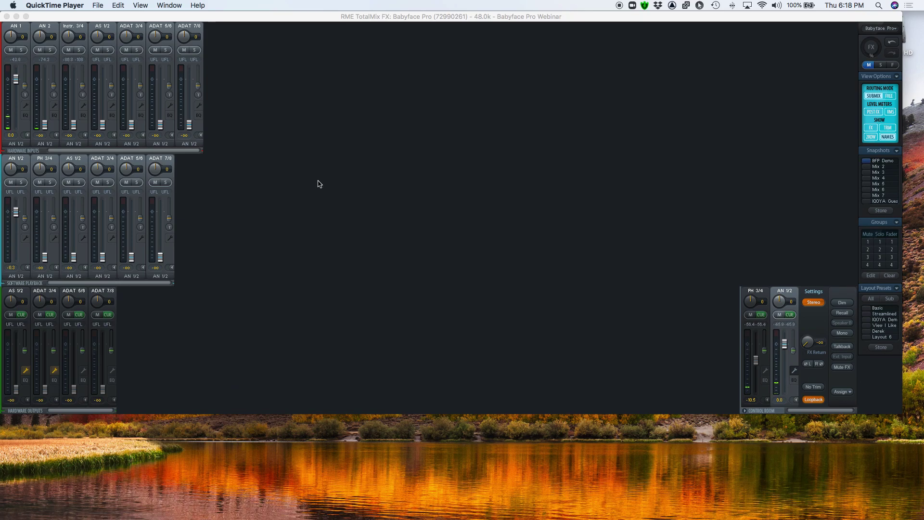